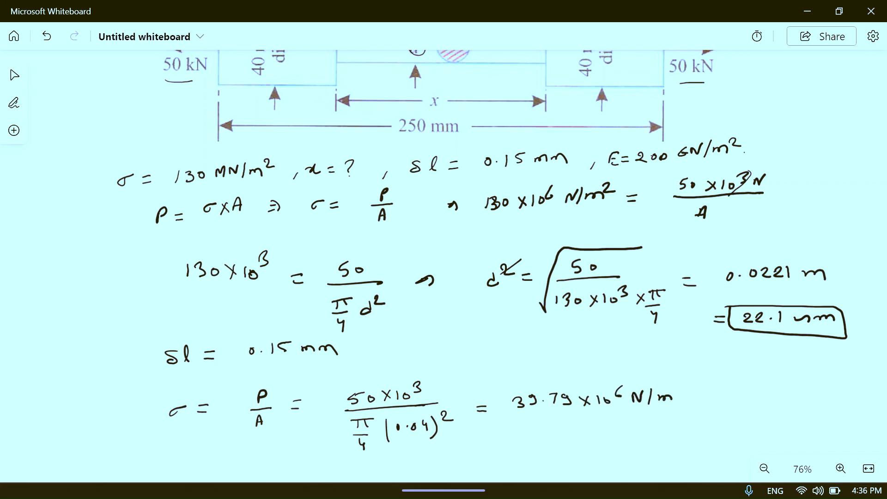
Finish the N/m2 unit and number the bar's sections 1, 2 and 3 under the diagram
left_click(688, 399)
scroll(483, 265, "up", 1)
mouse_move(220, 131)
left_mouse_down()
mouse_move(314, 136)
mouse_move(289, 153)
left_mouse_up()
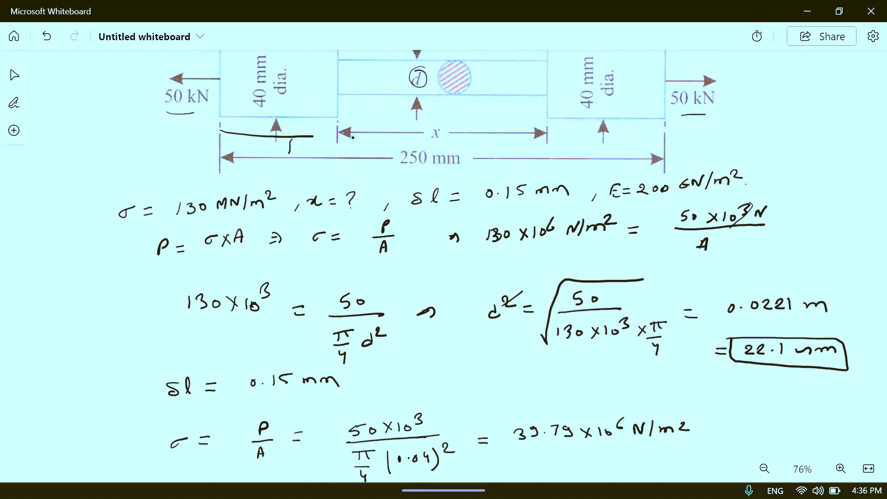
left_click_drag(469, 140, 491, 149)
mouse_move(575, 136)
left_mouse_down()
mouse_move(583, 144)
mouse_move(577, 151)
left_mouse_up()
Append = σ1 = σ3 to the 39.79×10⁶ N/m² stress line
mouse_move(706, 423)
left_mouse_down()
mouse_move(722, 427)
mouse_move(745, 412)
mouse_move(739, 429)
left_mouse_up()
left_click_drag(757, 416, 771, 420)
left_click_drag(798, 411, 789, 428)
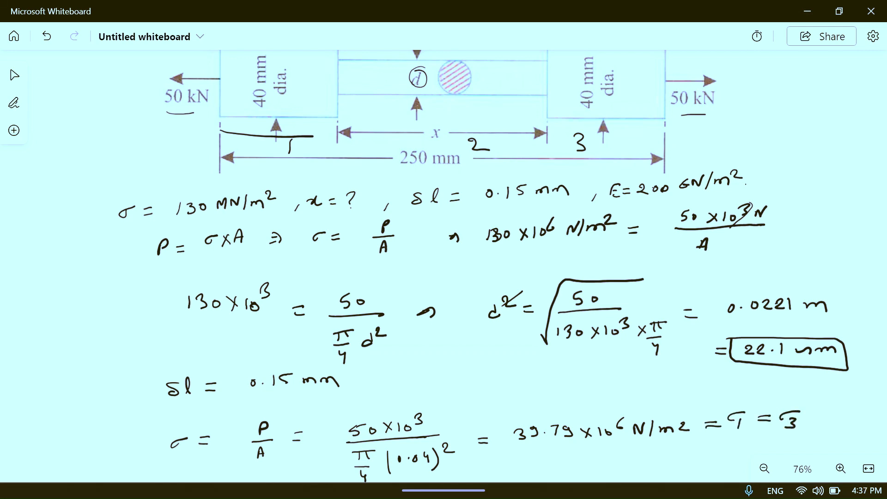
scroll(481, 266, "down", 3)
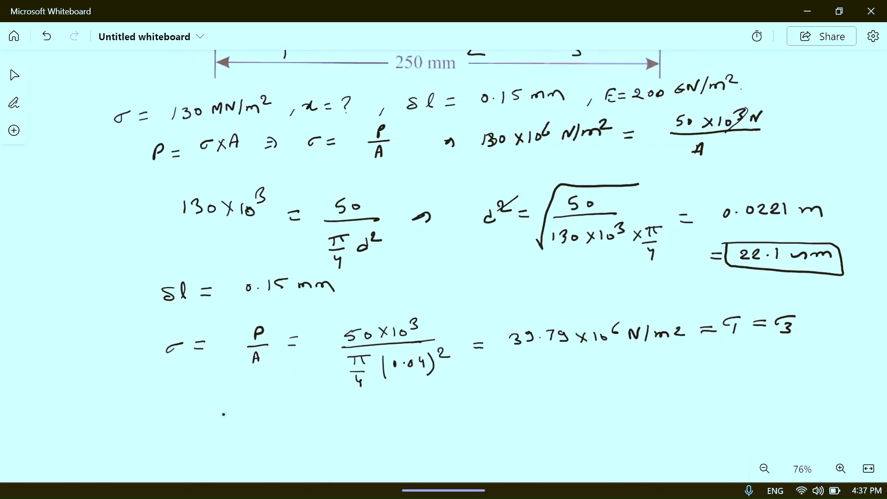
Handwrite E = σ/ε = σ/(δl/l) below the stress line, rearranged to δl = σl/E
mouse_move(224, 410)
left_mouse_down()
mouse_move(224, 420)
mouse_move(229, 414)
left_mouse_up()
left_click_drag(224, 420, 258, 415)
mouse_move(278, 405)
left_mouse_down()
mouse_move(288, 401)
mouse_move(277, 436)
left_mouse_up()
left_click_drag(317, 415, 327, 414)
left_click_drag(318, 421, 327, 420)
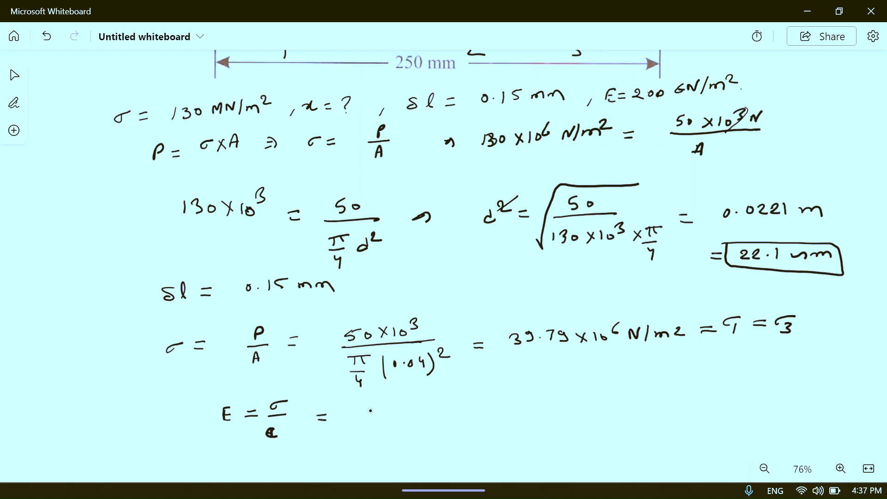
left_click_drag(372, 418, 378, 412)
left_click_drag(372, 418, 405, 413)
left_click_drag(428, 401, 436, 397)
mouse_move(417, 412)
left_mouse_down()
mouse_move(442, 411)
mouse_move(423, 426)
mouse_move(444, 434)
mouse_move(431, 451)
left_mouse_up()
left_click_drag(483, 409, 491, 405)
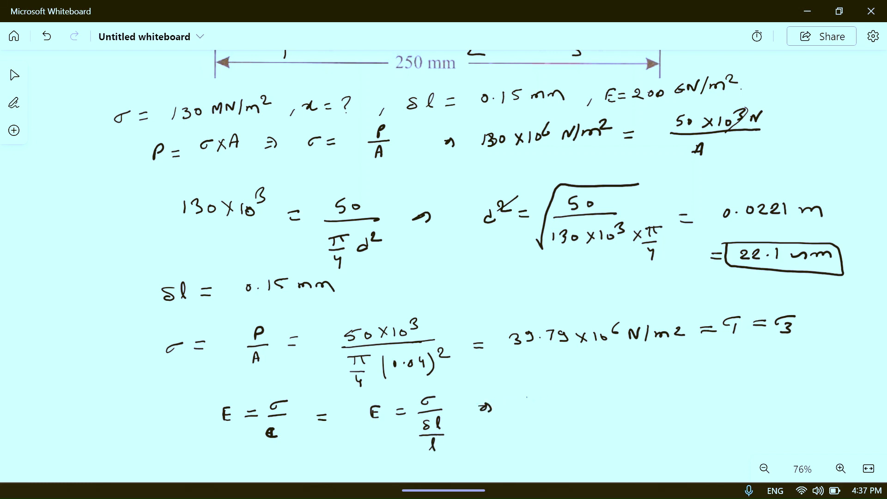
left_click_drag(530, 393, 527, 407)
mouse_move(541, 392)
left_mouse_down()
mouse_move(535, 407)
mouse_move(607, 388)
mouse_move(626, 399)
mouse_move(594, 405)
mouse_move(647, 402)
mouse_move(606, 426)
mouse_move(616, 426)
left_mouse_up()
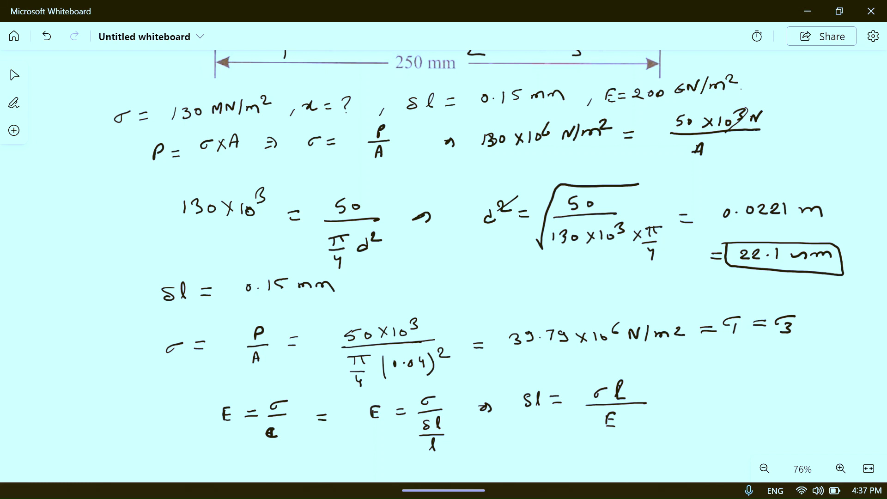
scroll(467, 267, "up", 3)
scroll(467, 266, "right", 2)
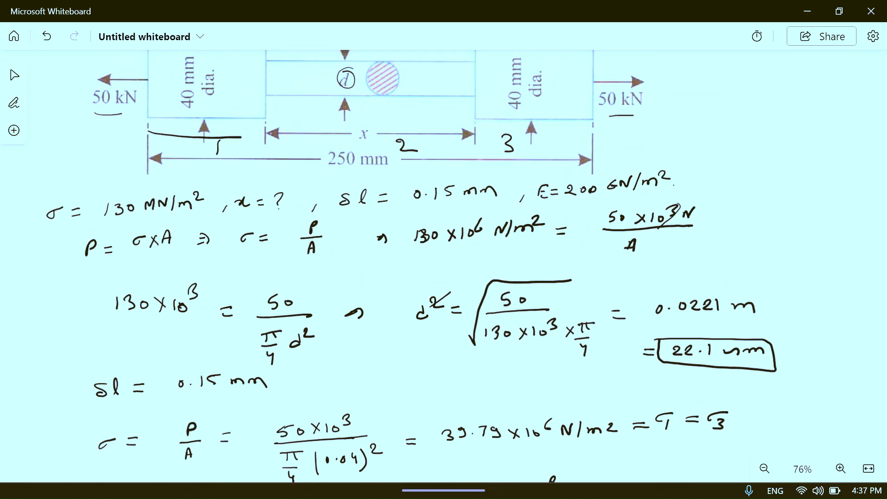
scroll(467, 266, "up", 2)
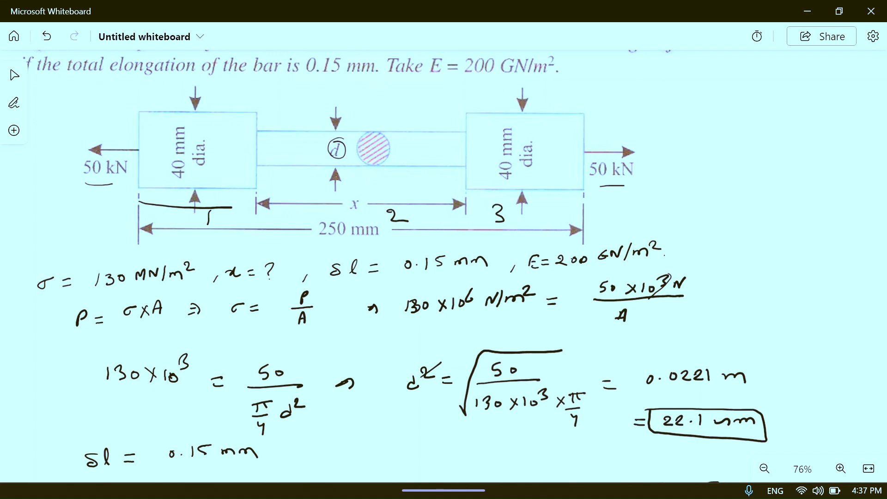
scroll(397, 266, "down", 2)
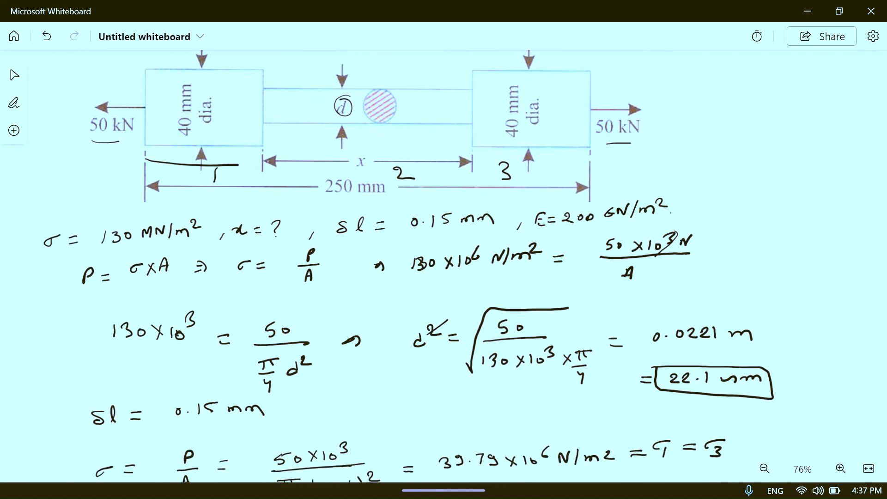
scroll(419, 262, "down", 5)
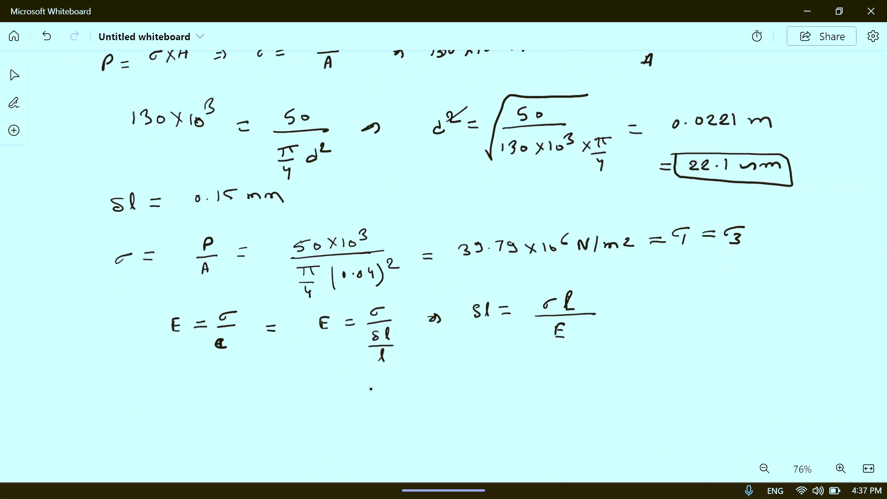
Write l1,3 = 250−x = 0.25−x for sections 1 and 3 and box it
mouse_move(244, 405)
left_mouse_down()
mouse_move(256, 414)
mouse_move(298, 390)
mouse_move(387, 387)
left_mouse_up()
left_click_drag(404, 379, 390, 389)
left_click_drag(392, 385, 452, 383)
mouse_move(469, 377)
left_mouse_down()
mouse_move(546, 375)
mouse_move(531, 377)
mouse_move(543, 356)
mouse_move(499, 393)
mouse_move(465, 363)
left_mouse_up()
left_click(481, 380)
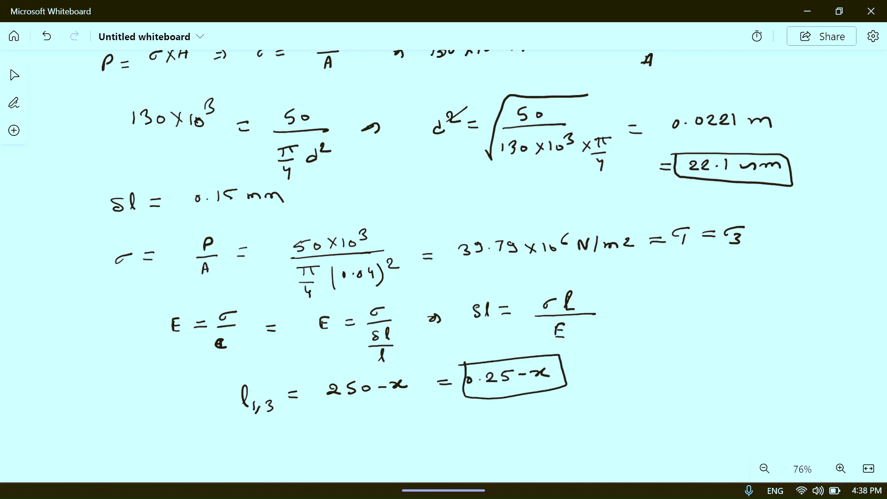
scroll(444, 249, "down", 3)
mouse_move(209, 378)
left_mouse_down()
mouse_move(200, 378)
mouse_move(217, 388)
mouse_move(238, 375)
mouse_move(240, 381)
left_mouse_up()
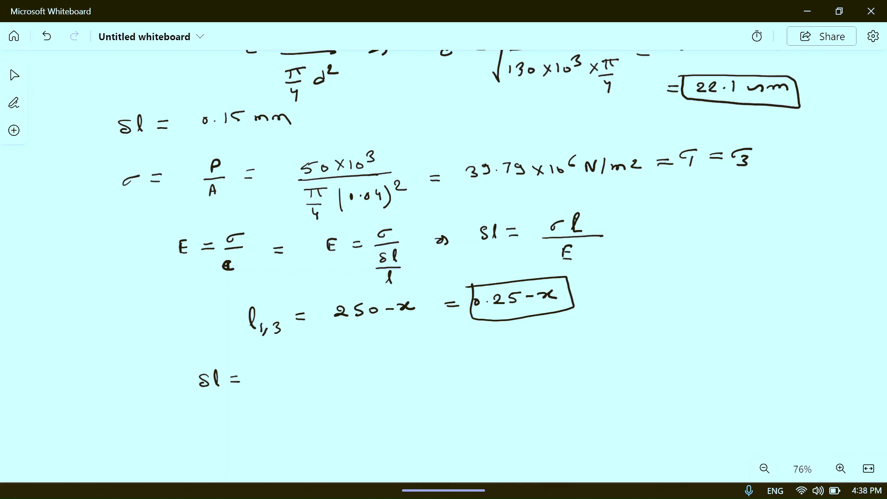
Write δl's numerator 39.79×10⁶ × (0.25−x) over a fraction bar, undoing a stray dot
mouse_move(315, 364)
left_mouse_down()
mouse_move(323, 368)
mouse_move(315, 373)
left_mouse_up()
mouse_move(335, 363)
left_mouse_down()
mouse_move(336, 373)
mouse_move(355, 371)
left_mouse_up()
left_click(344, 368)
mouse_move(369, 359)
left_mouse_down()
mouse_move(365, 372)
mouse_move(387, 368)
mouse_move(380, 370)
left_mouse_up()
mouse_move(396, 358)
left_mouse_down()
mouse_move(397, 367)
mouse_move(405, 359)
left_mouse_up()
left_click_drag(420, 342, 414, 355)
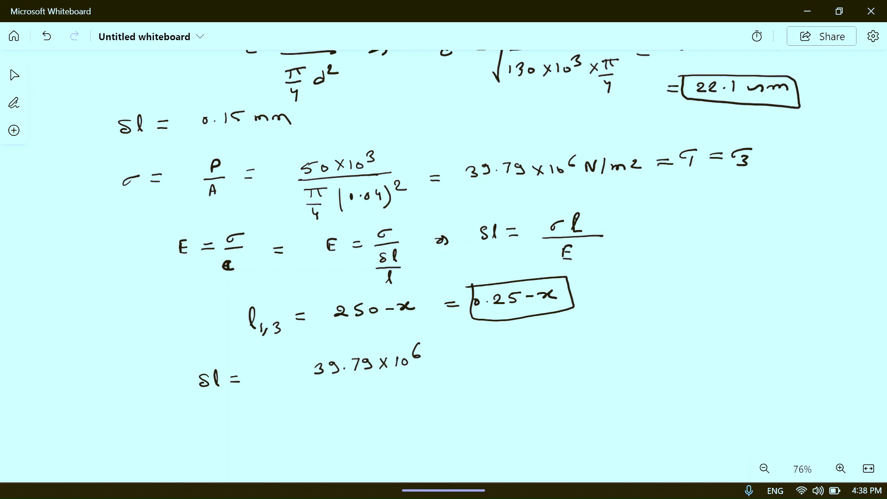
mouse_move(439, 357)
left_mouse_down()
mouse_move(448, 368)
mouse_move(439, 369)
mouse_move(468, 372)
mouse_move(482, 354)
mouse_move(511, 362)
mouse_move(551, 351)
mouse_move(559, 362)
left_mouse_up()
left_click(491, 361)
left_click(507, 358)
key("ctrl+z")
left_click_drag(305, 390, 552, 370)
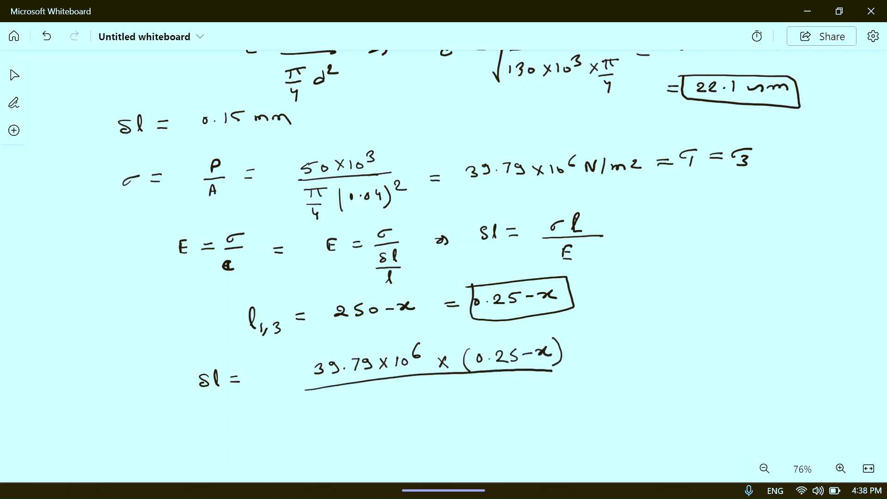
scroll(444, 266, "up", 6)
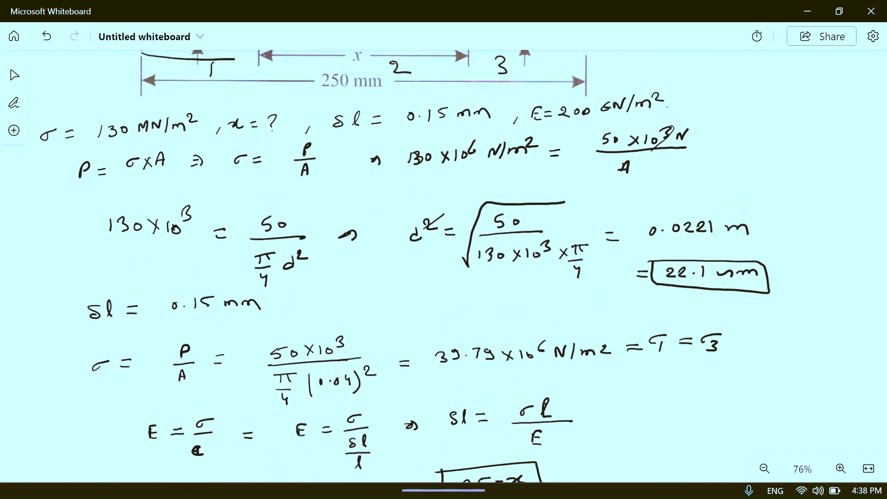
scroll(443, 266, "up", 3)
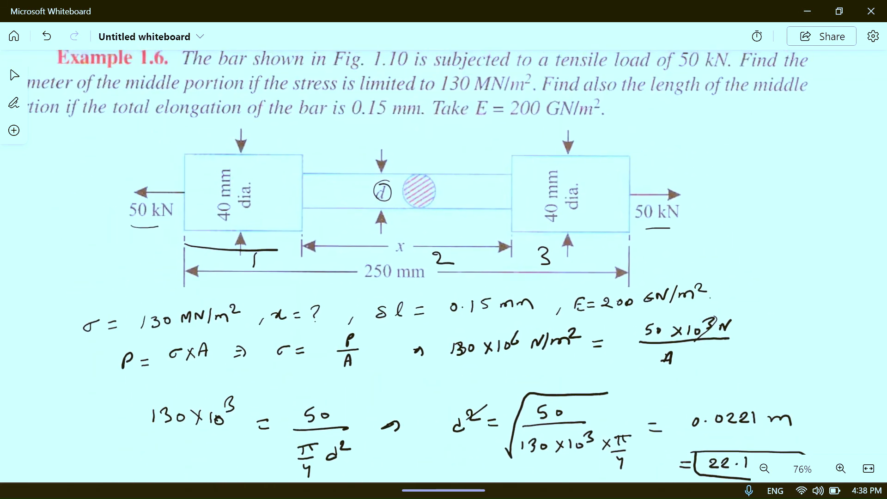
scroll(444, 266, "down", 4)
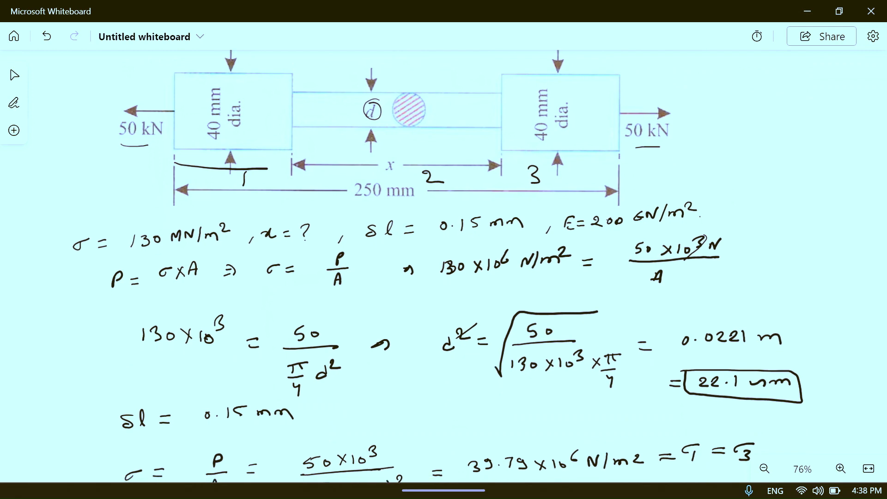
scroll(443, 266, "down", 5)
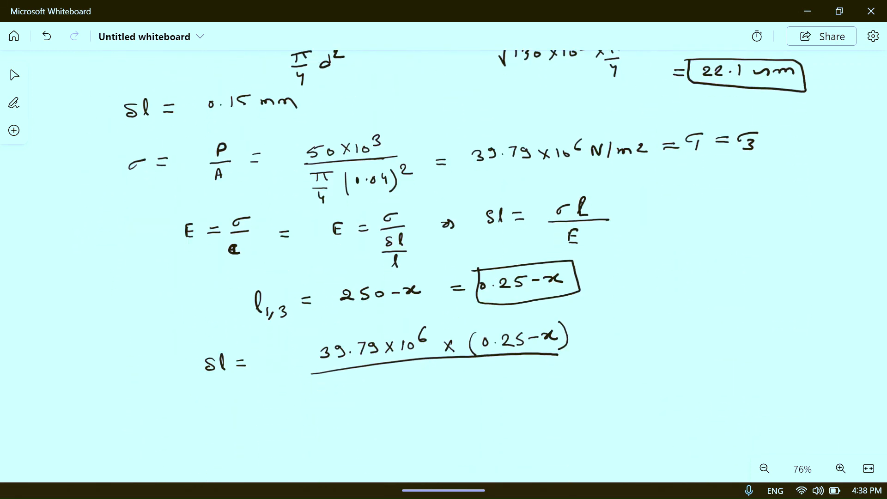
Write 200×10⁹ as the first term's denominator and add a plus sign
left_click_drag(385, 374, 400, 381)
mouse_move(410, 373)
left_mouse_down()
mouse_move(410, 381)
mouse_move(438, 381)
mouse_move(444, 371)
left_mouse_up()
left_click_drag(460, 364, 454, 373)
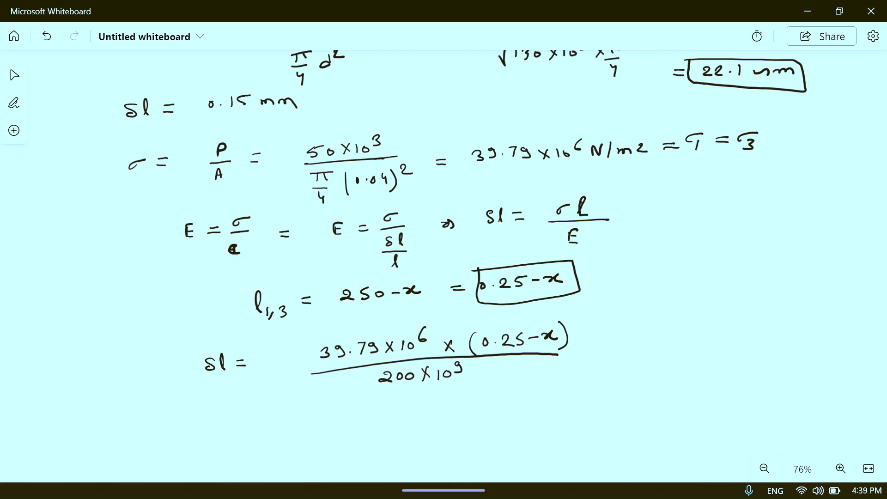
mouse_move(583, 352)
left_mouse_down()
mouse_move(598, 350)
mouse_move(594, 360)
left_mouse_up()
Underline the given 130×10⁶ N/m² stress in the problem statement
scroll(444, 266, "up", 5)
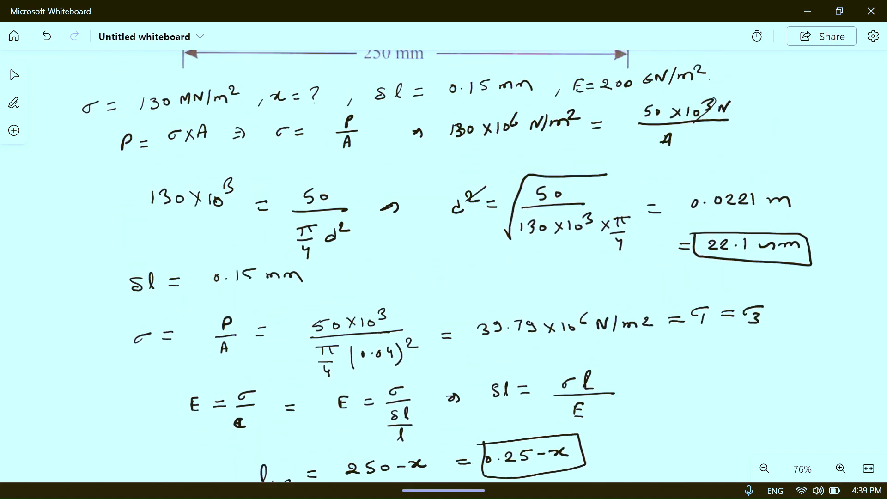
left_click_drag(442, 145, 587, 134)
scroll(444, 266, "down", 4)
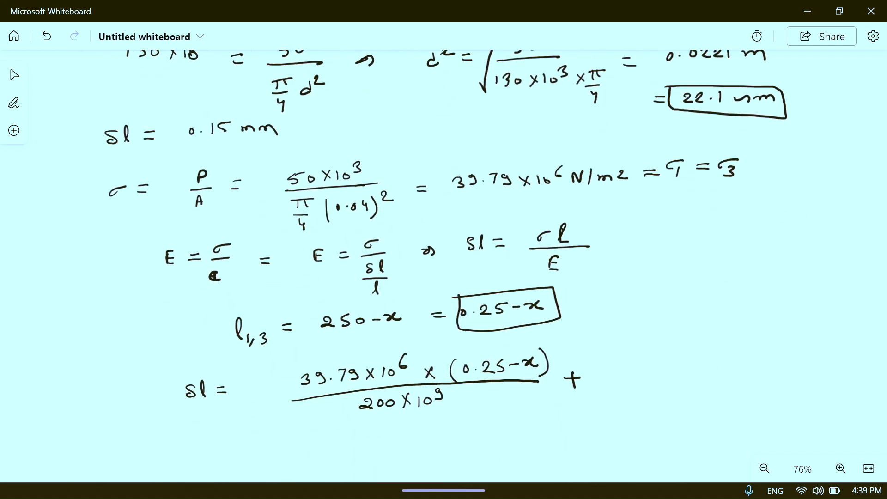
Write the middle-section term 130×10⁶·x over 200×10⁹
mouse_move(616, 354)
left_mouse_down()
mouse_move(616, 365)
mouse_move(666, 360)
left_mouse_up()
mouse_move(671, 351)
left_mouse_down()
mouse_move(676, 359)
mouse_move(671, 352)
mouse_move(682, 349)
mouse_move(719, 356)
left_mouse_up()
left_click_drag(730, 345, 723, 356)
left_click_drag(614, 375, 744, 365)
mouse_move(641, 389)
left_mouse_down()
mouse_move(647, 399)
mouse_move(688, 394)
mouse_move(682, 401)
mouse_move(713, 390)
left_mouse_up()
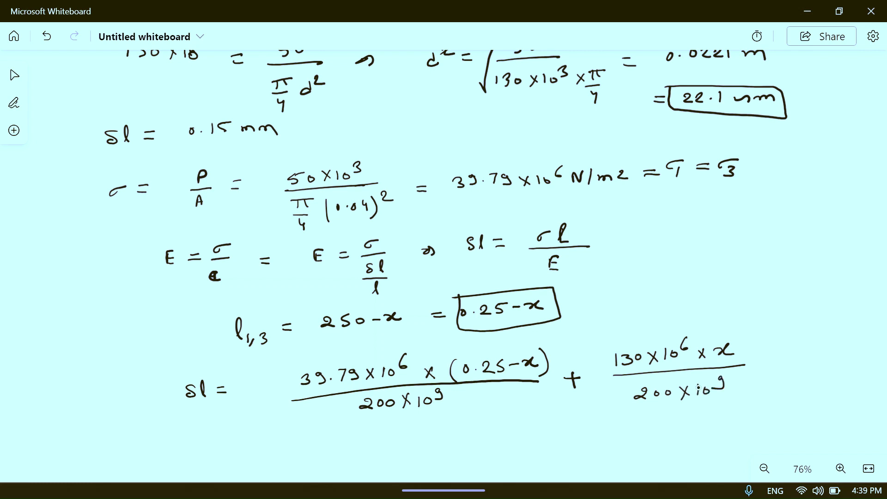
scroll(444, 231, "down", 3)
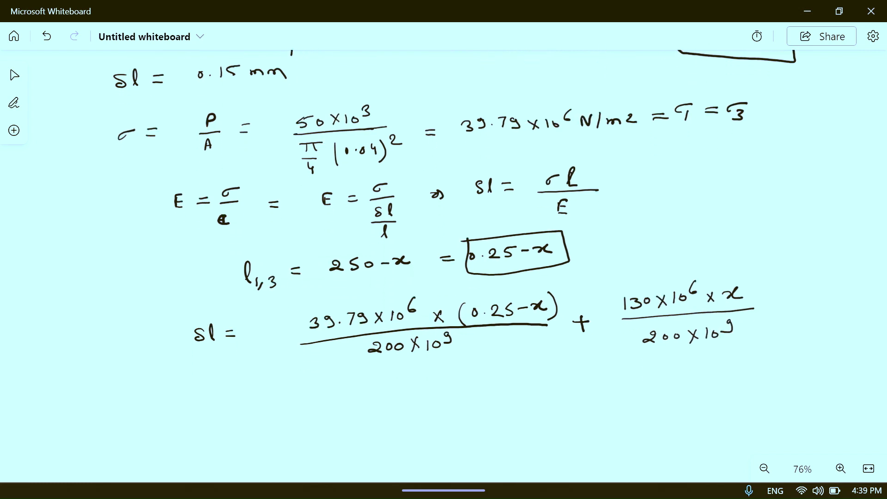
Set the sum of both terms equal to 0.15×10⁻³
left_click_drag(770, 295, 784, 301)
scroll(444, 231, "right", 2)
scroll(444, 231, "up", 1)
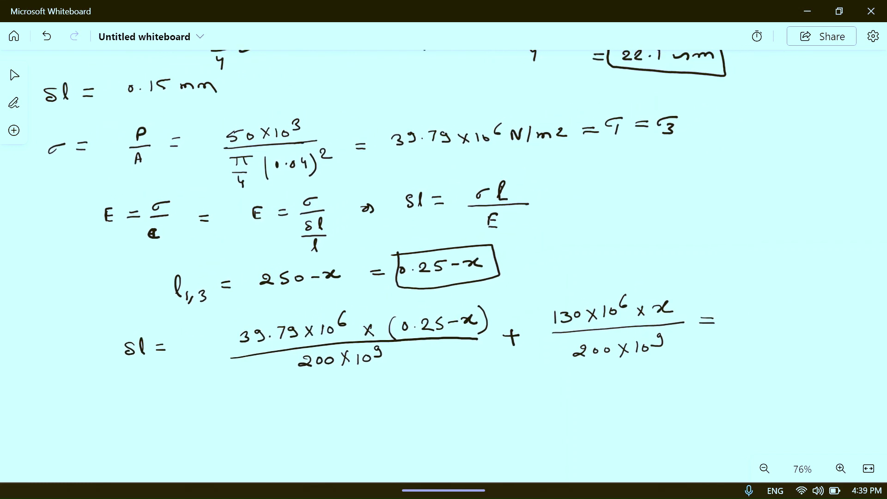
left_click(748, 316)
mouse_move(758, 307)
left_mouse_down()
mouse_move(758, 319)
mouse_move(777, 307)
mouse_move(790, 319)
mouse_move(781, 320)
left_mouse_up()
mouse_move(794, 305)
left_mouse_down()
mouse_move(796, 317)
mouse_move(812, 299)
mouse_move(821, 306)
left_mouse_up()
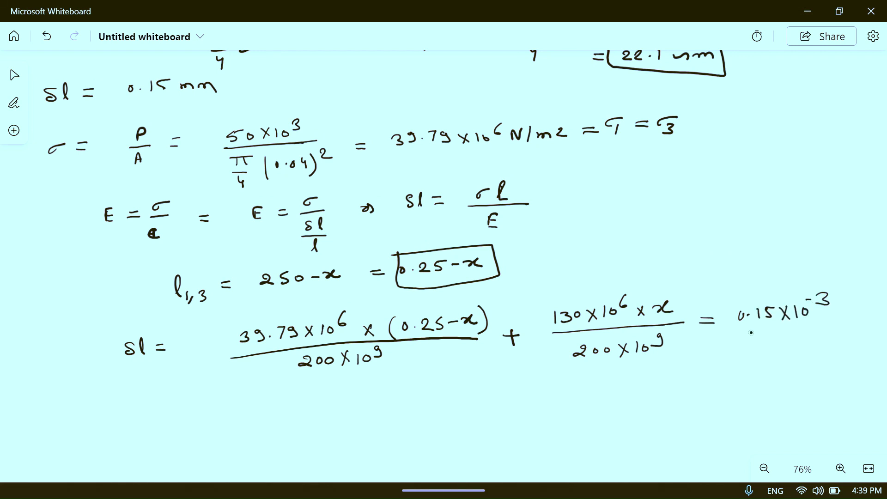